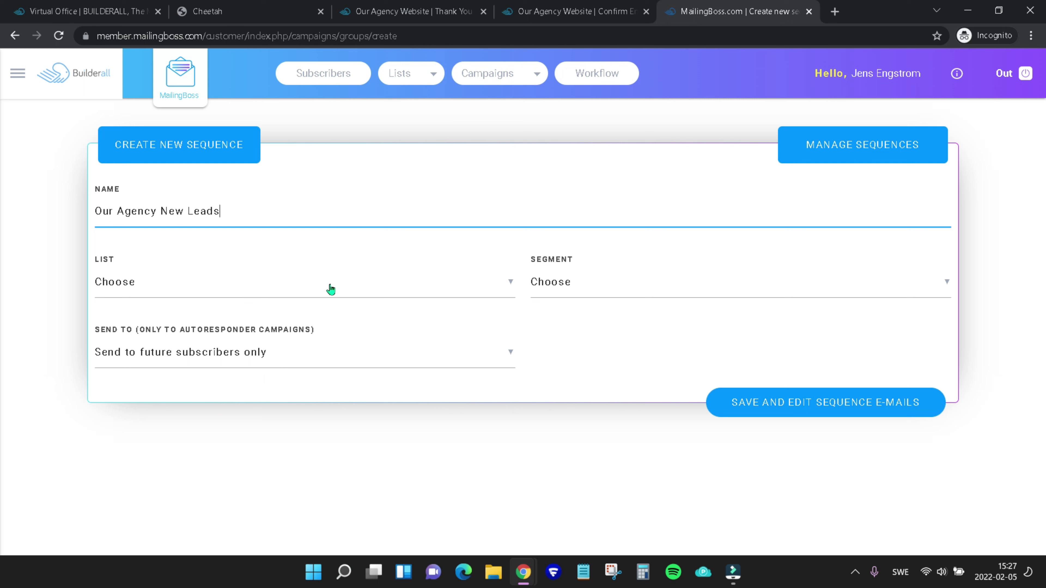
Step: Assign the Our Agency Leads list to the new sequence and review the segment options without choosing one
{"action": "left_click", "coordinate": [330, 290]}
{"action": "left_click", "coordinate": [190, 318]}
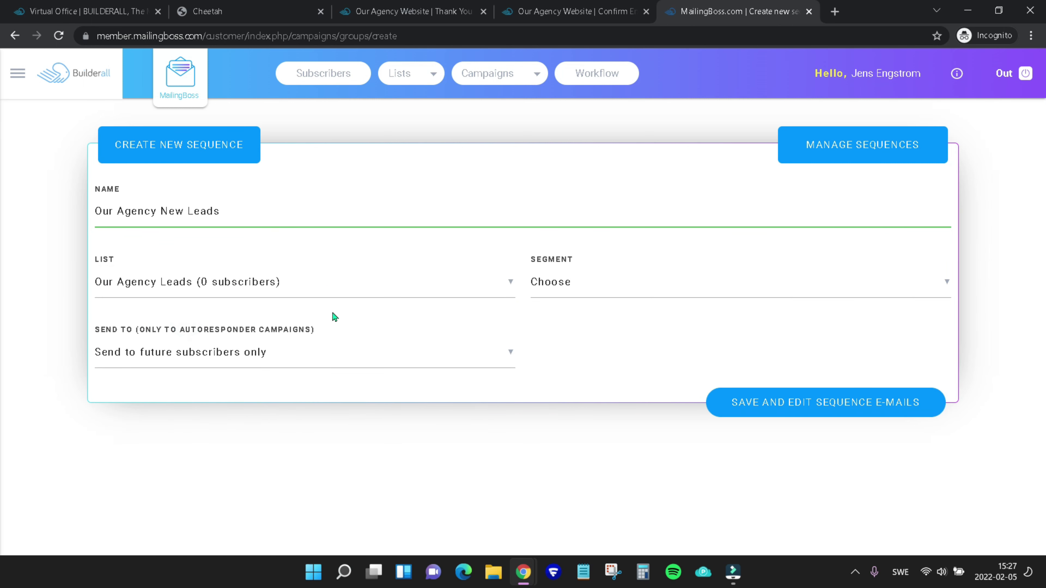
{"action": "left_click", "coordinate": [873, 297]}
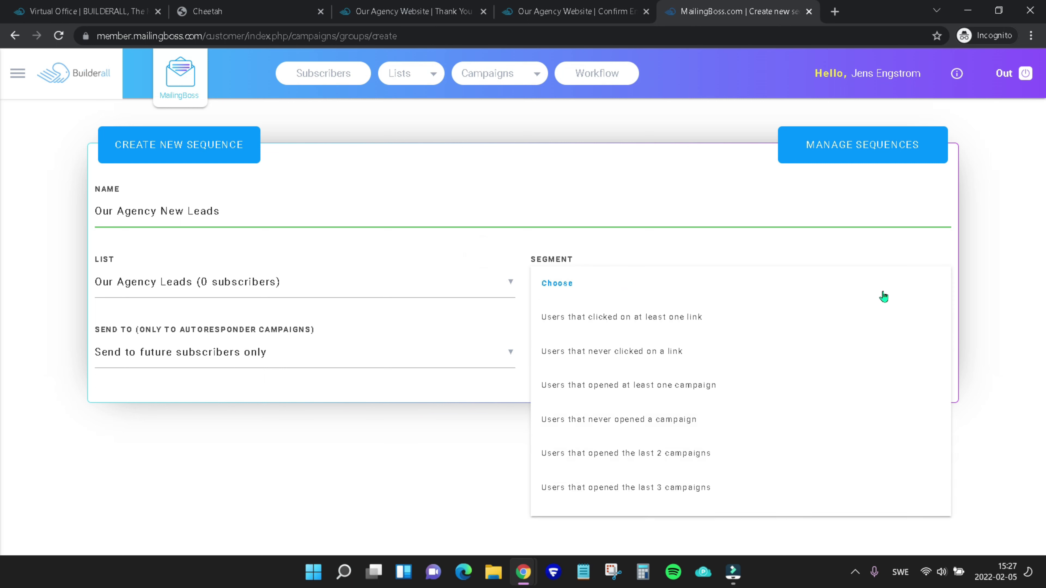
{"action": "scroll", "coordinate": [704, 404], "scroll_direction": "down", "scroll_amount": 1}
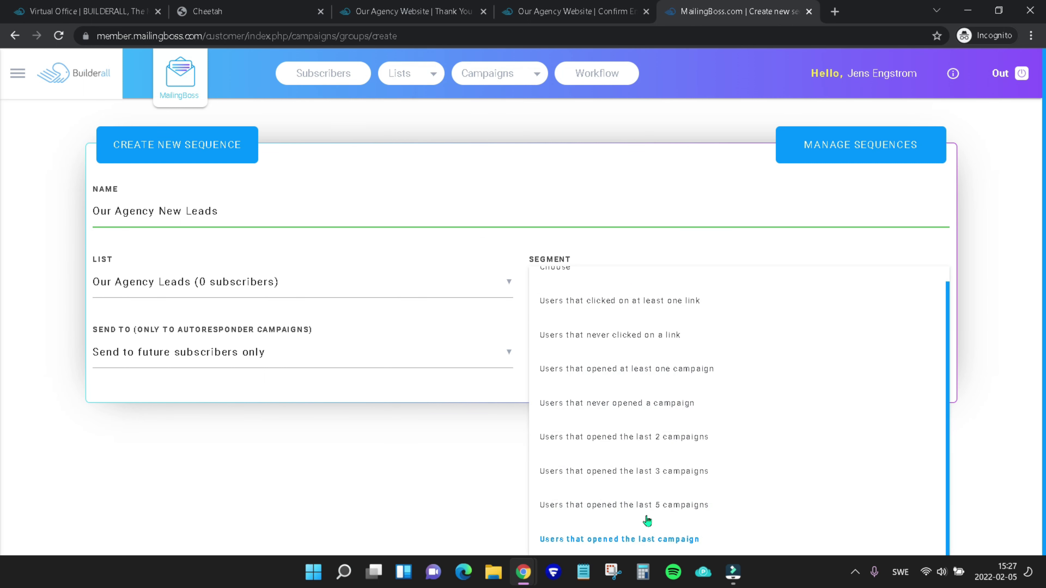
{"action": "scroll", "coordinate": [655, 306], "scroll_direction": "up", "scroll_amount": 1}
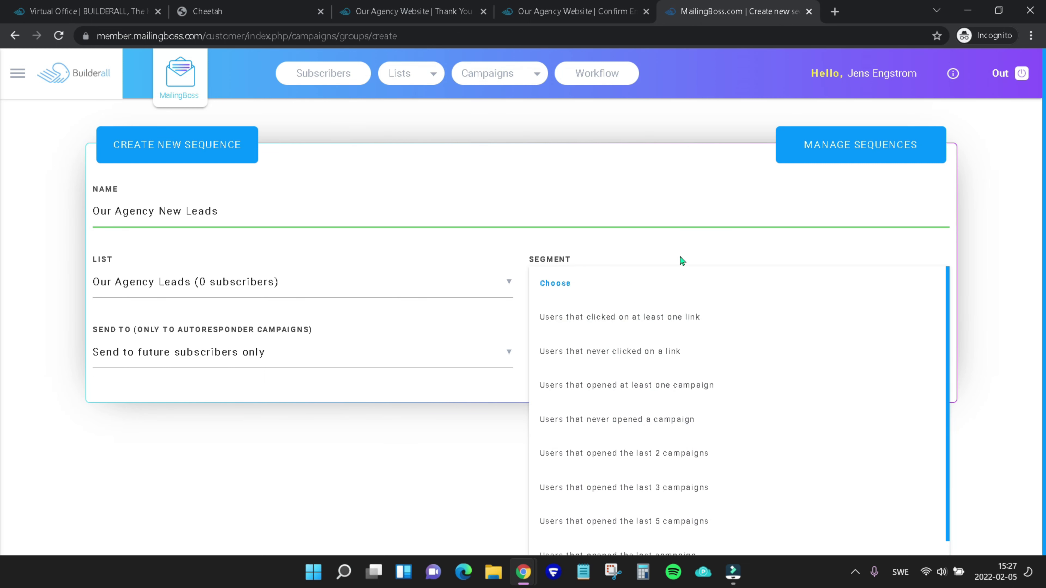
{"action": "left_click", "coordinate": [670, 224]}
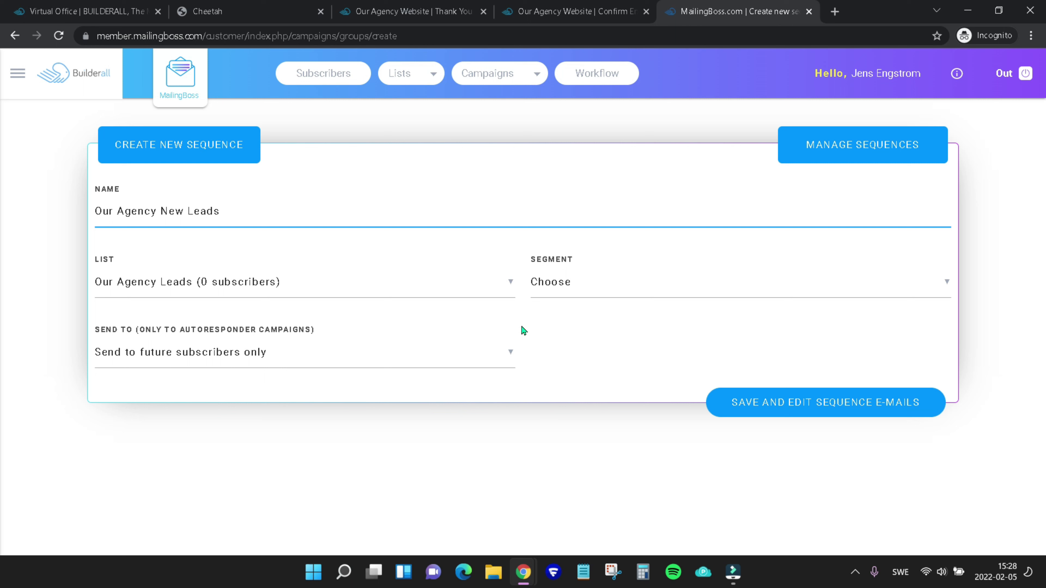
Step: Set the sequence to send to future subscribers only and save it to edit its e-mails
{"action": "left_click", "coordinate": [315, 350]}
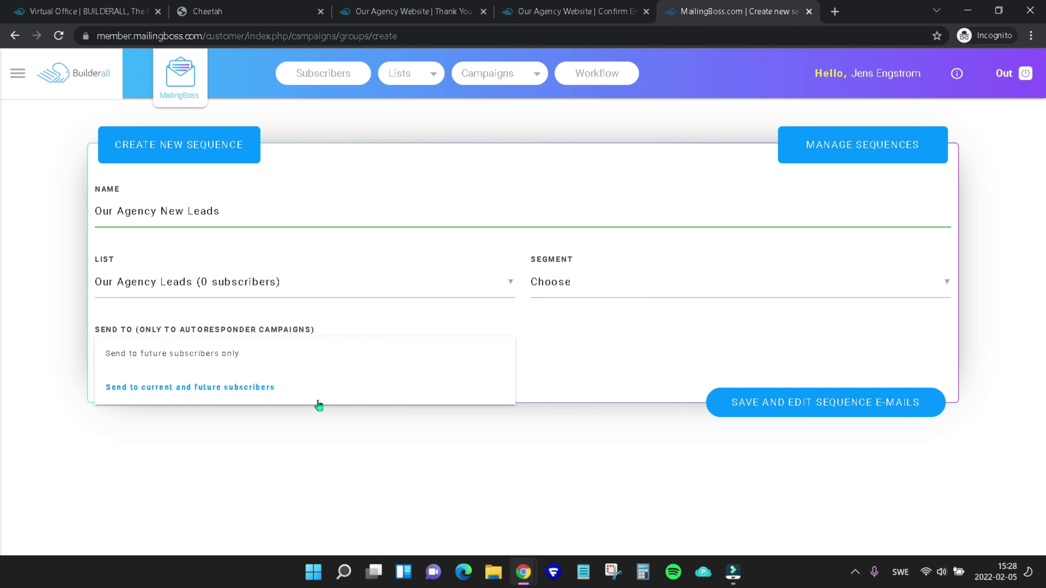
{"action": "left_click", "coordinate": [218, 354]}
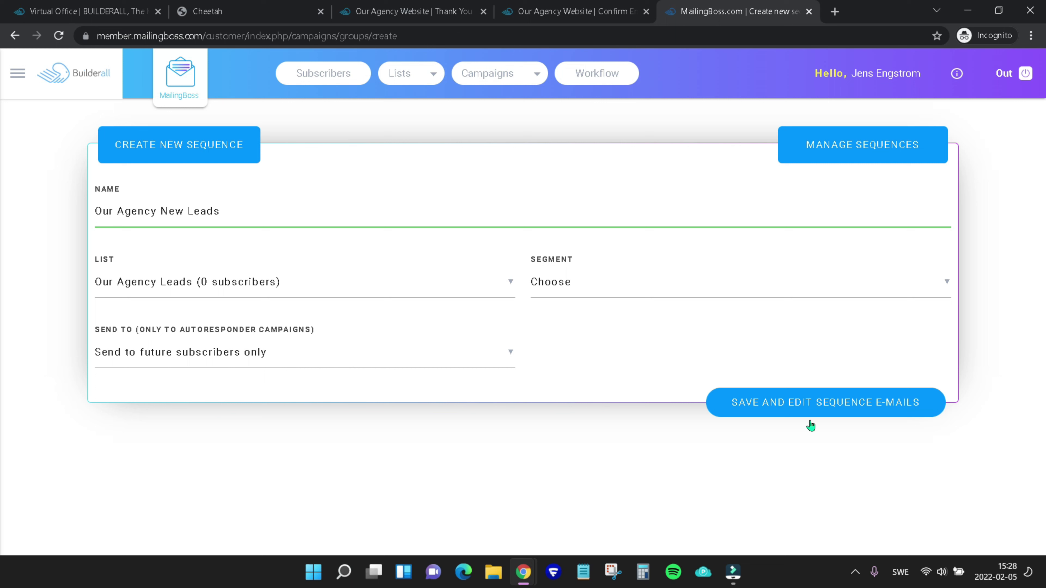
{"action": "left_click", "coordinate": [851, 412]}
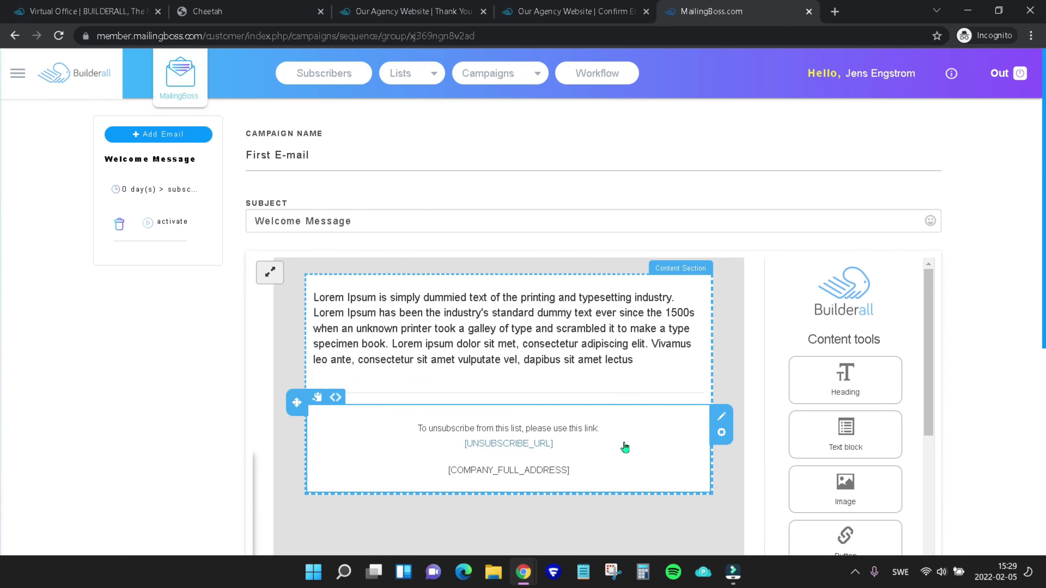
Step: Insert a two-image block and a button between the body text and the unsubscribe footer of the welcome message
{"action": "scroll", "coordinate": [794, 437], "scroll_direction": "down", "scroll_amount": 3}
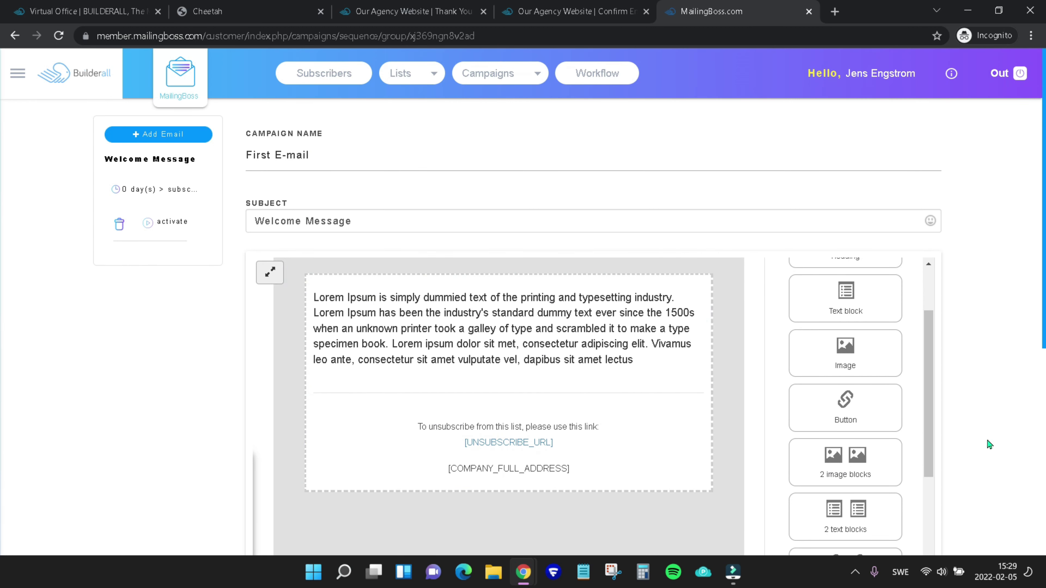
{"action": "left_click_drag", "start_coordinate": [871, 463], "coordinate": [445, 428]}
{"action": "scroll", "coordinate": [607, 432], "scroll_direction": "down", "scroll_amount": 5}
{"action": "scroll", "coordinate": [577, 397], "scroll_direction": "up", "scroll_amount": 5}
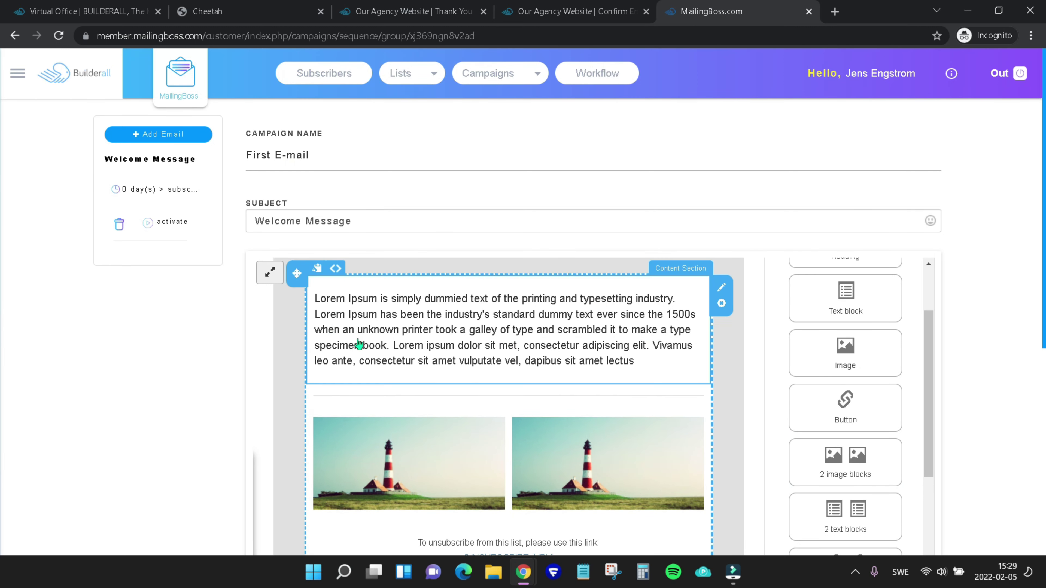
{"action": "left_click_drag", "start_coordinate": [848, 406], "coordinate": [426, 397]}
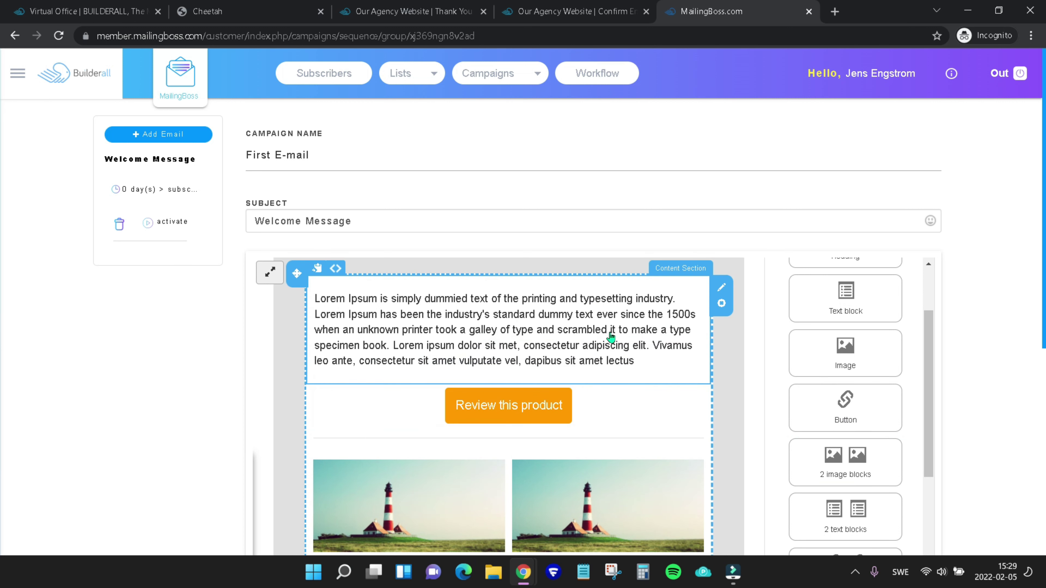
Step: Add a second e-mail to the sequence and go to the overview of e-mail sequences
{"action": "left_click", "coordinate": [147, 142]}
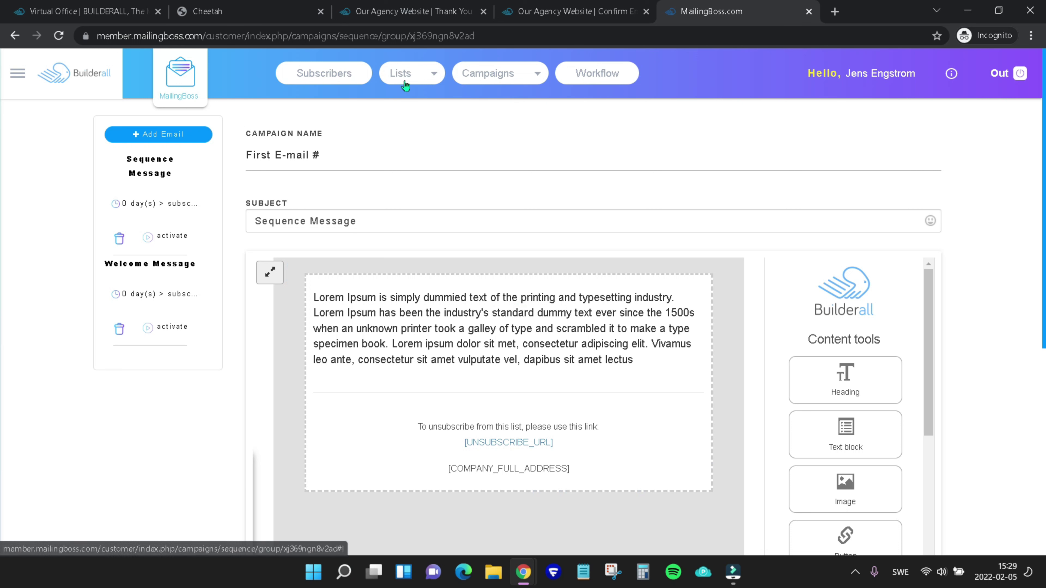
{"action": "left_click", "coordinate": [502, 81]}
{"action": "left_click", "coordinate": [494, 114]}
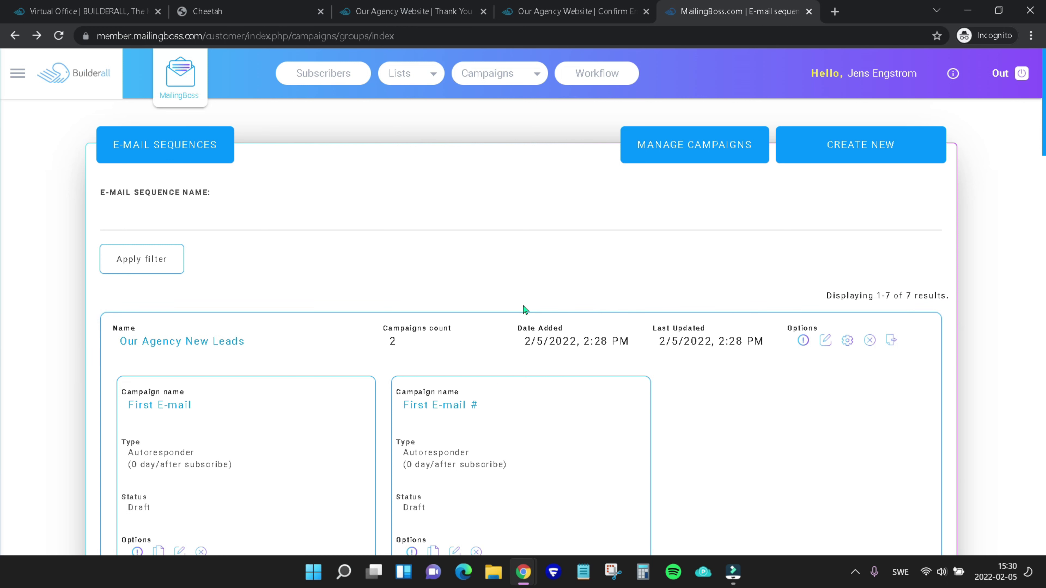
Step: Place a List element on the workflow canvas and assign it the Our Agency Leads list
{"action": "left_click", "coordinate": [589, 81]}
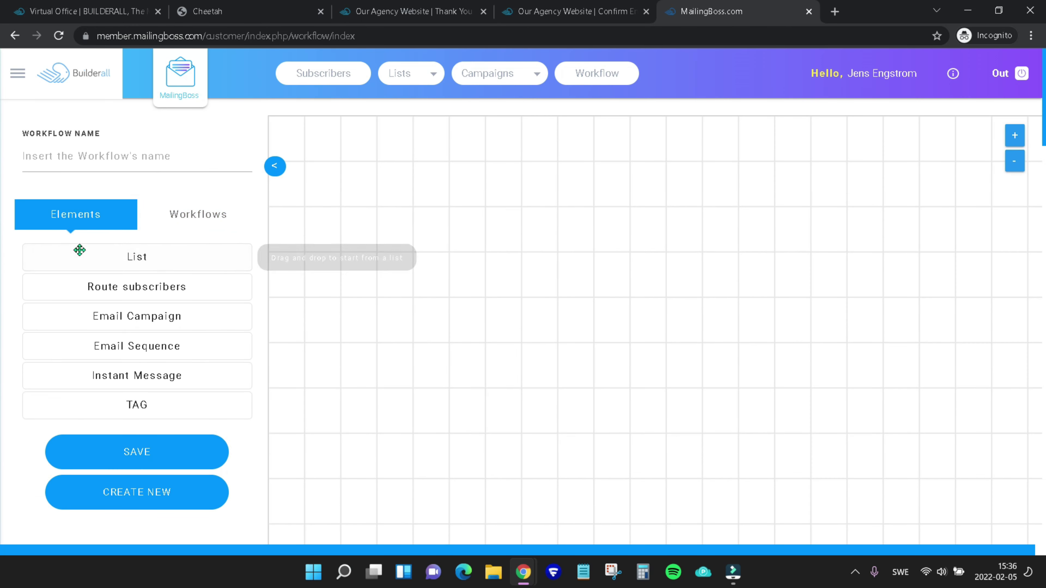
{"action": "left_click_drag", "start_coordinate": [136, 257], "coordinate": [452, 239]}
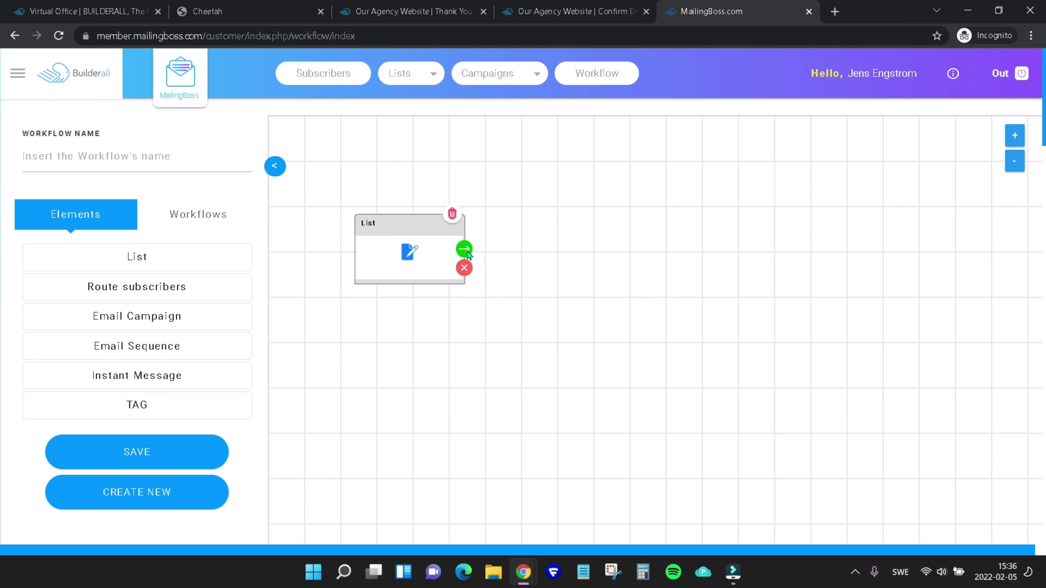
{"action": "left_click", "coordinate": [409, 256]}
{"action": "left_click", "coordinate": [425, 190]}
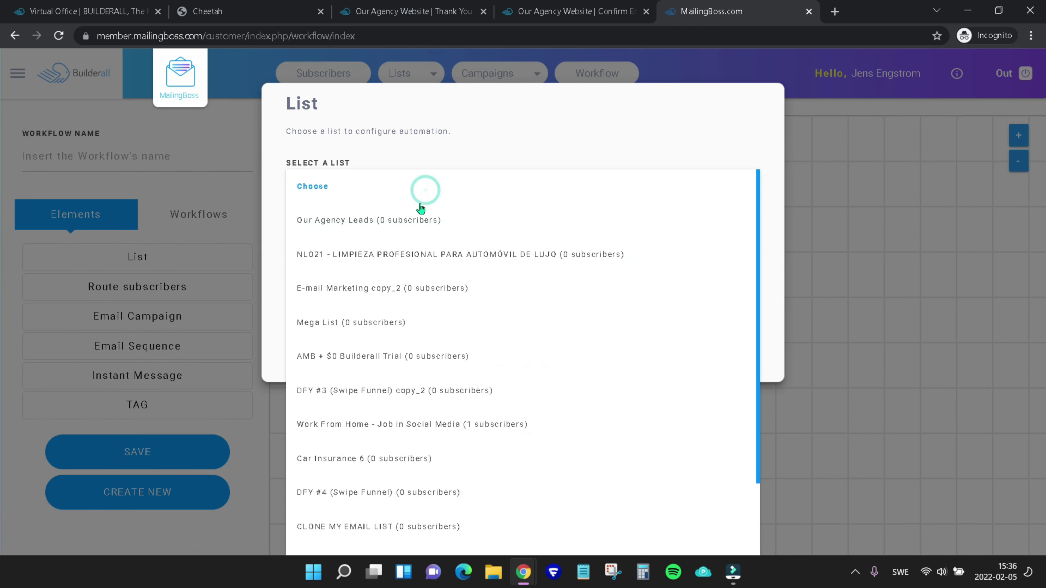
{"action": "left_click", "coordinate": [420, 213]}
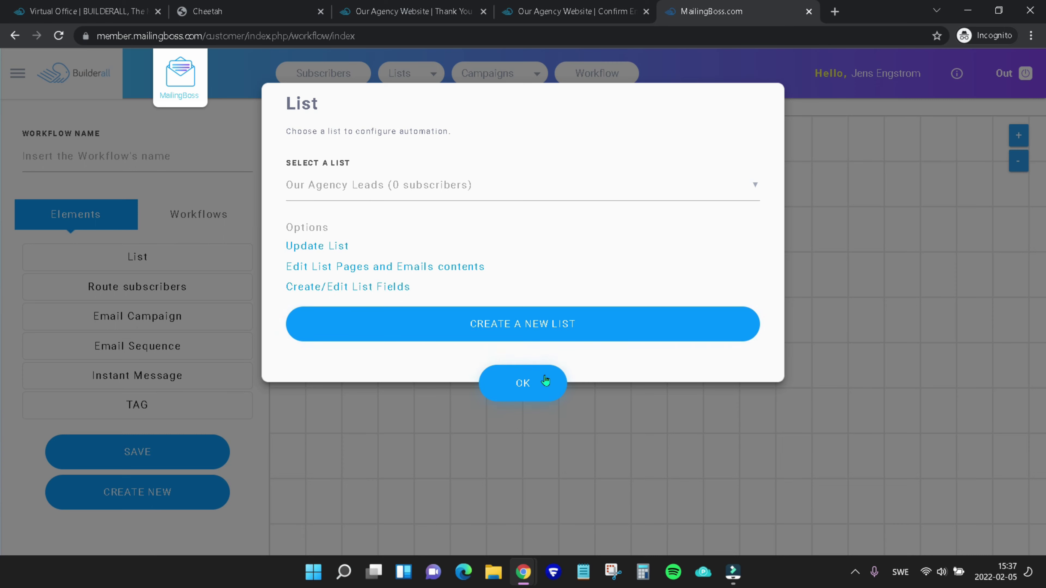
{"action": "left_click", "coordinate": [525, 383]}
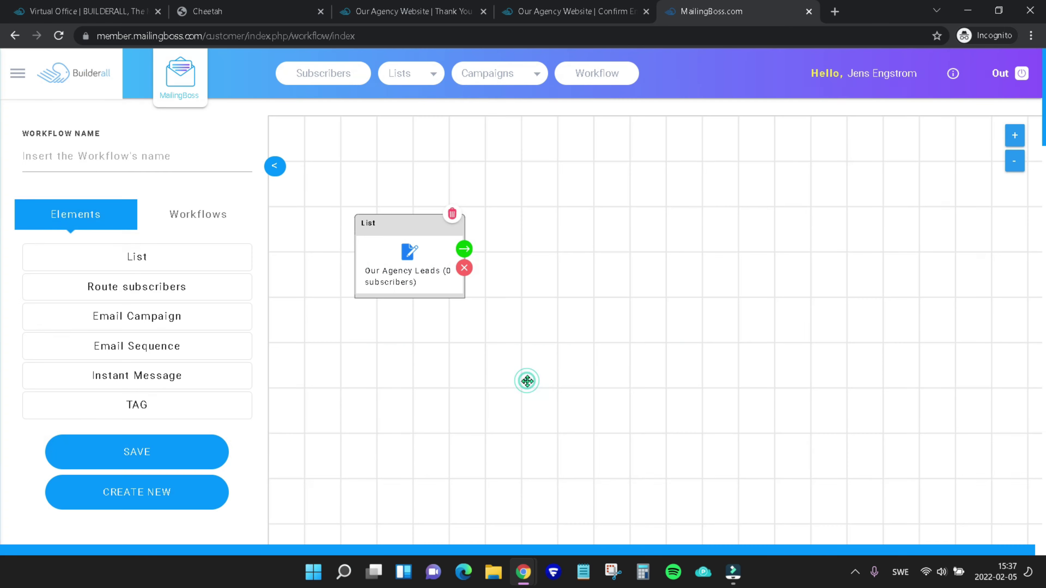
Step: Attach an Email Sequence action to the list, select Our Agency New Leads and load its sequence e-mails
{"action": "left_click", "coordinate": [465, 250]}
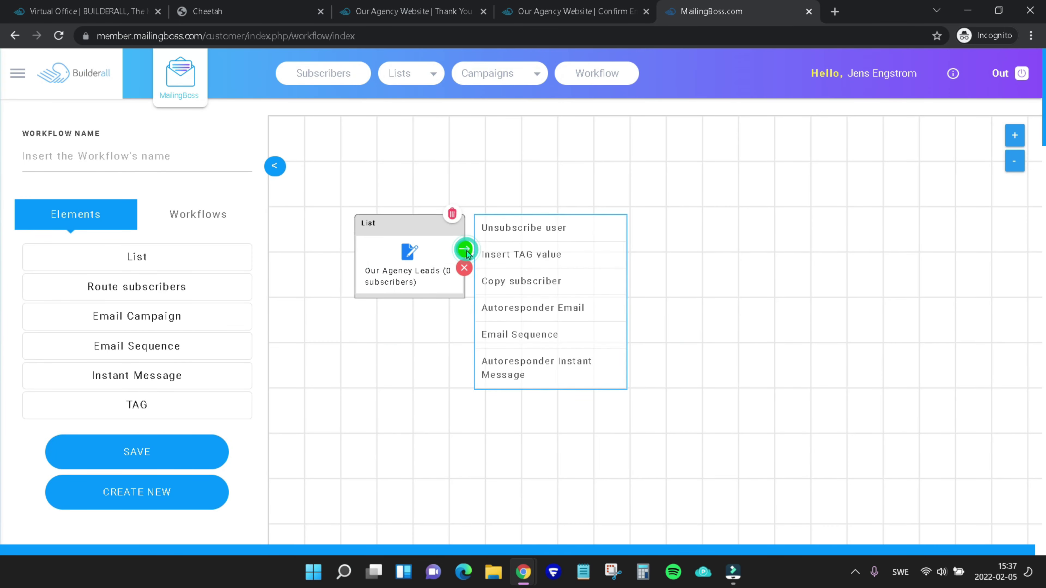
{"action": "left_click", "coordinate": [525, 335]}
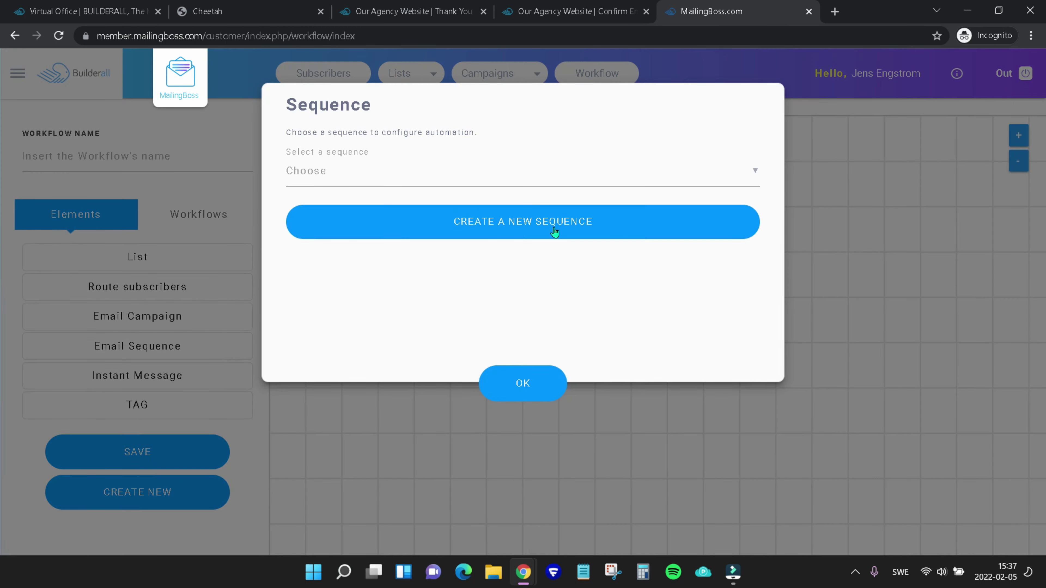
{"action": "left_click", "coordinate": [498, 173]}
{"action": "left_click", "coordinate": [395, 207]}
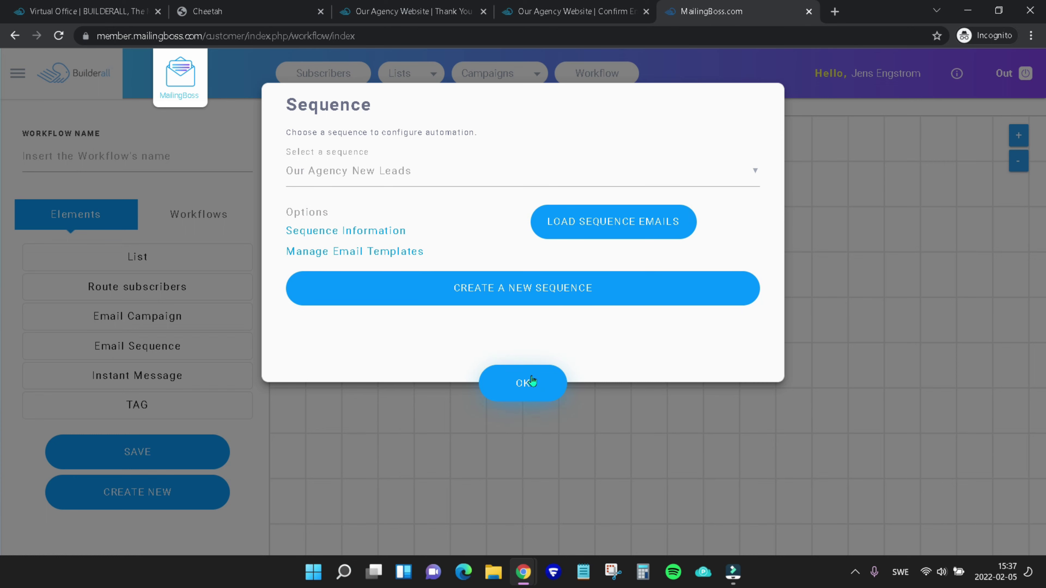
{"action": "left_click", "coordinate": [610, 230]}
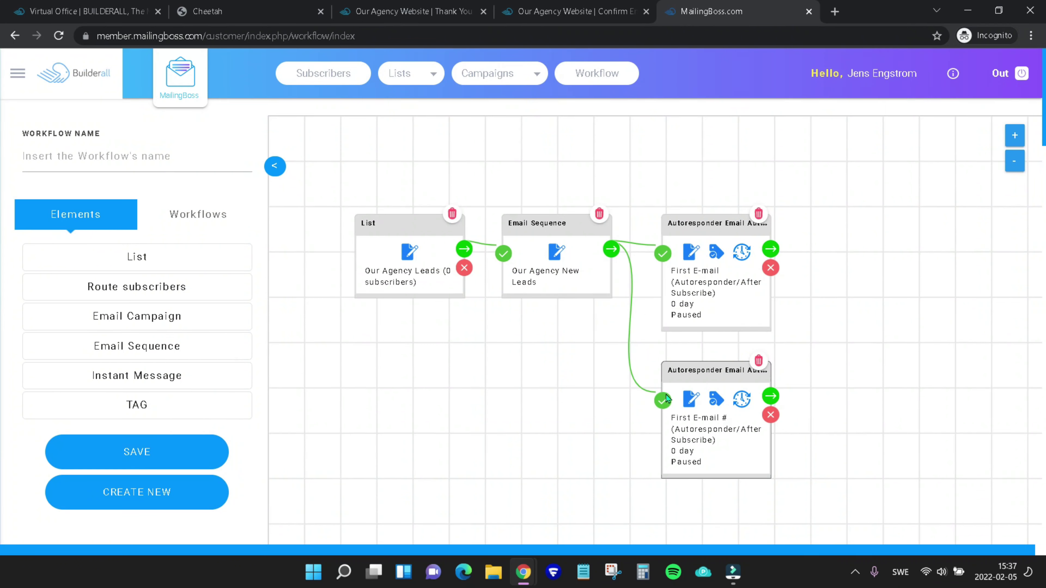
Step: Remove the Email Sequence element from the workflow and delete the Our Agency New Leads sequence from the e-mail sequences
{"action": "left_click", "coordinate": [599, 213]}
{"action": "left_click", "coordinate": [571, 169]}
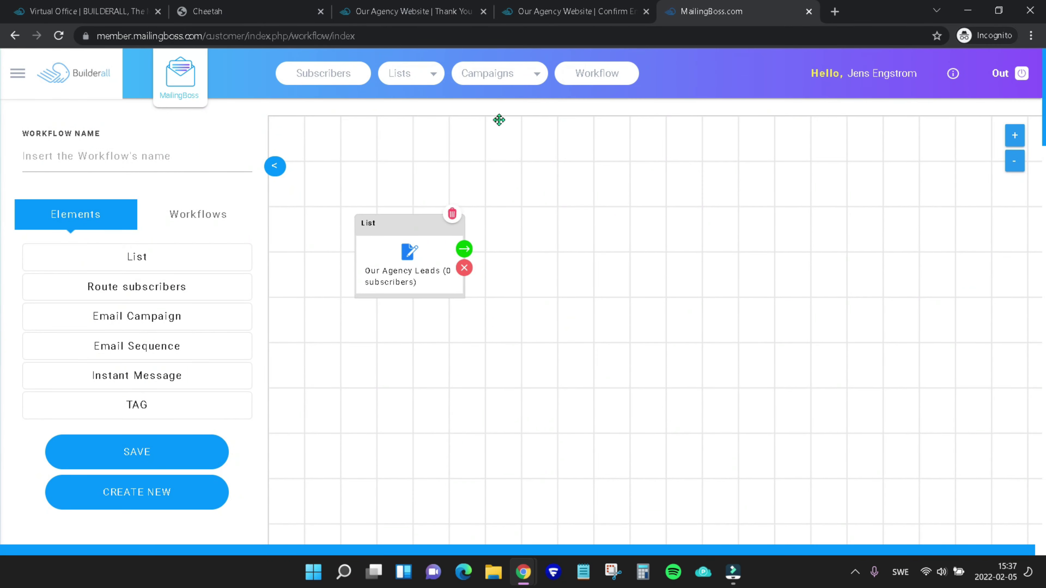
{"action": "left_click", "coordinate": [506, 82]}
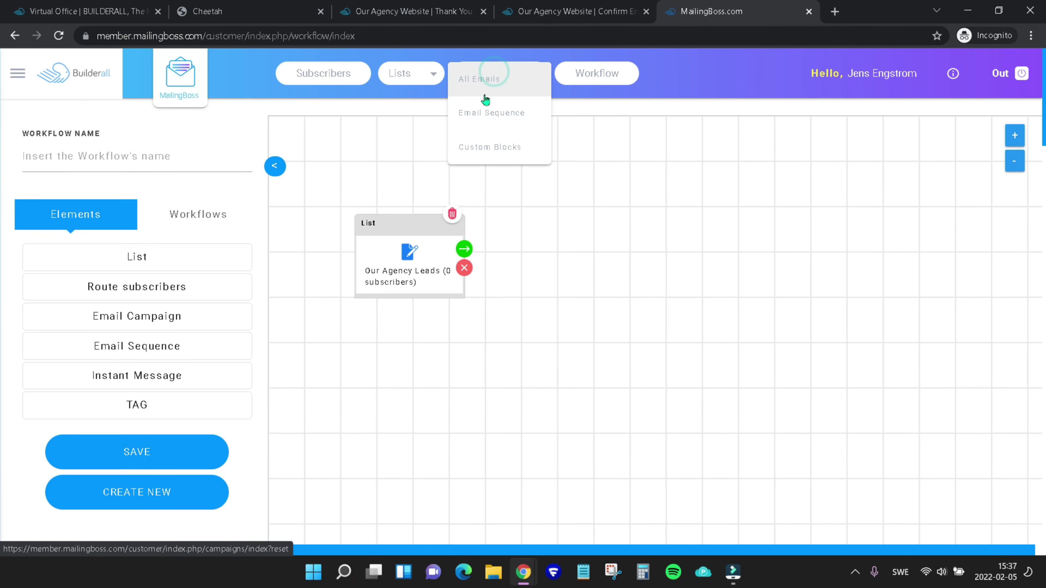
{"action": "left_click", "coordinate": [487, 113]}
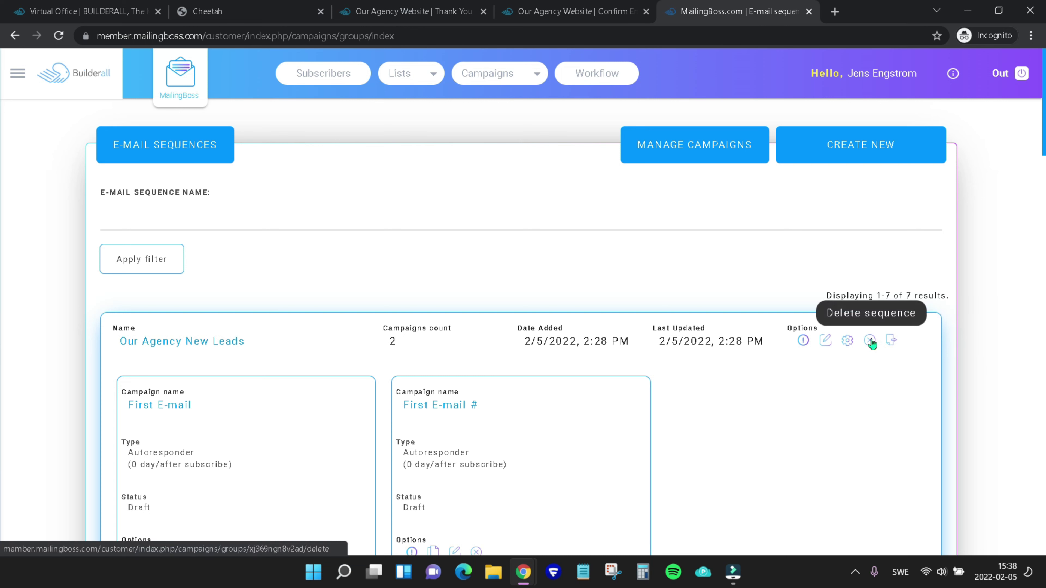
{"action": "left_click", "coordinate": [870, 341]}
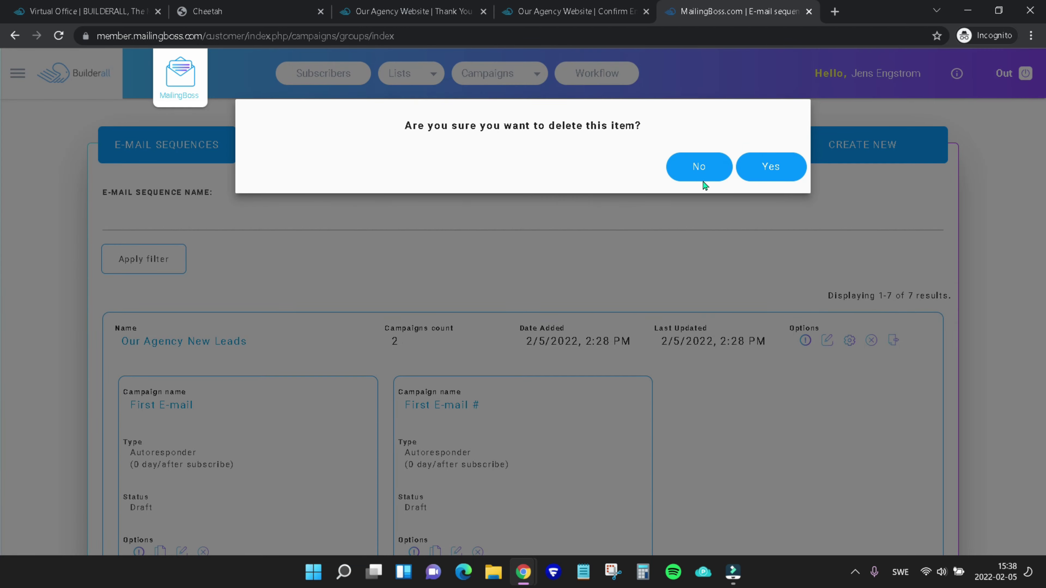
{"action": "left_click", "coordinate": [761, 171]}
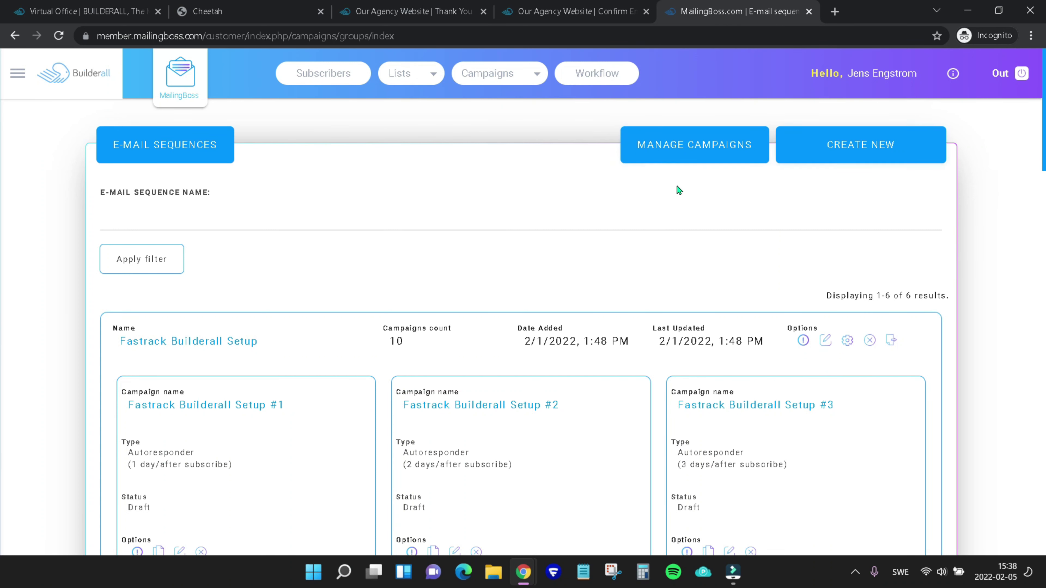
Step: Start a fresh workflow with a List element on the canvas, set to the Our Agency Leads list
{"action": "left_click", "coordinate": [601, 78]}
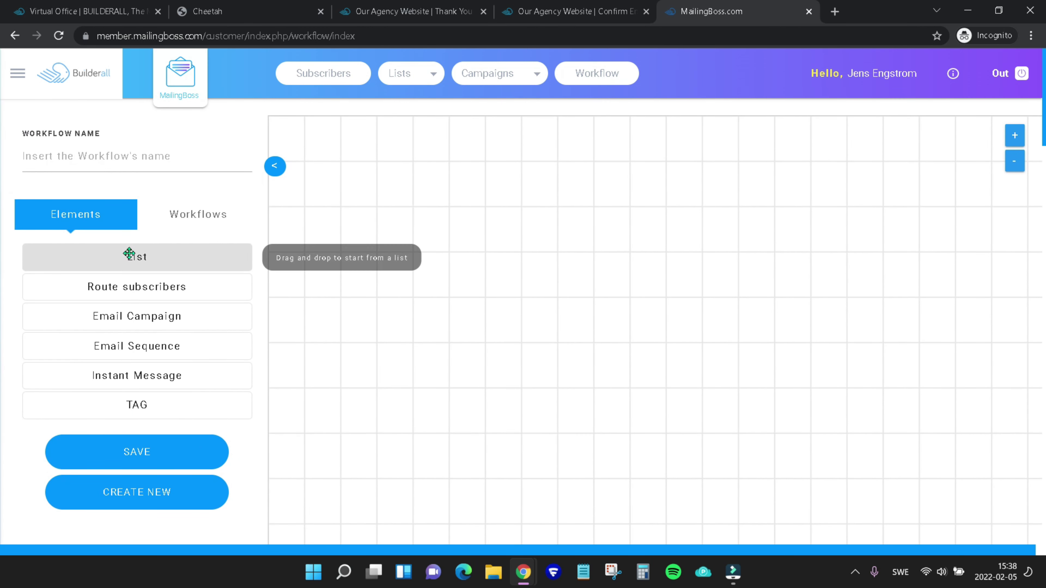
{"action": "left_click_drag", "start_coordinate": [129, 254], "coordinate": [478, 215]}
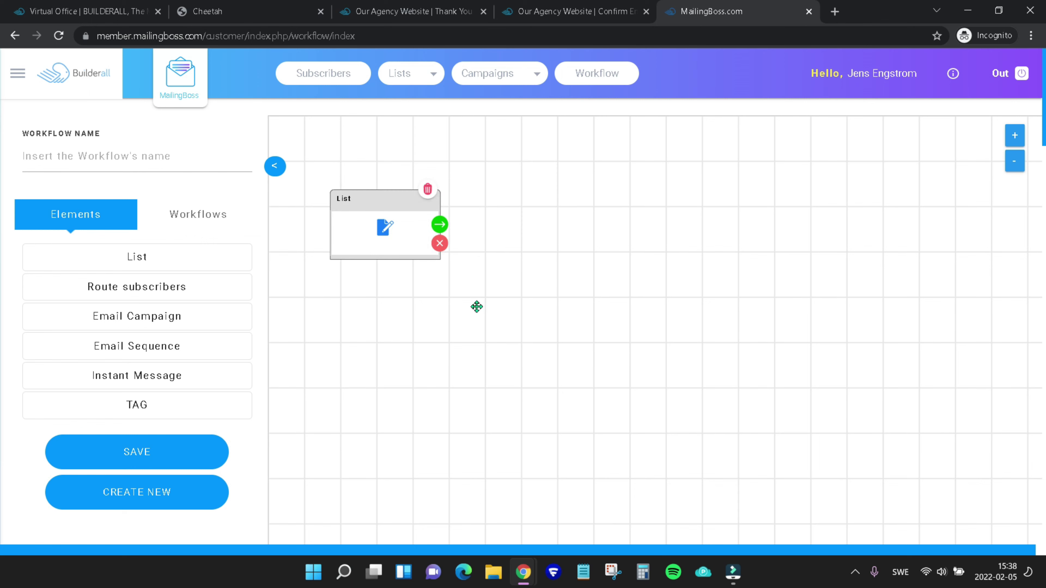
{"action": "left_click", "coordinate": [383, 234]}
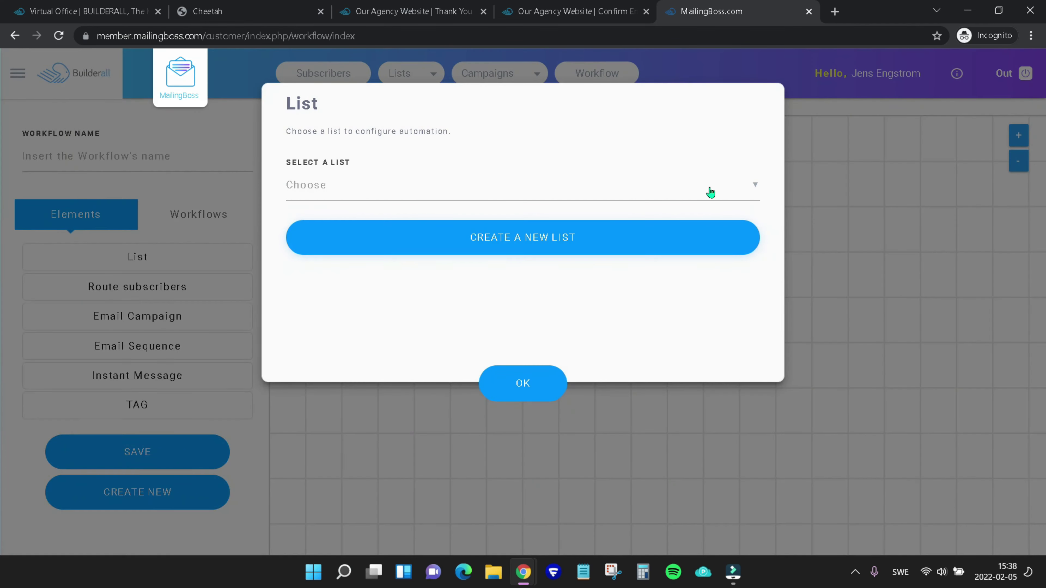
{"action": "left_click", "coordinate": [721, 184]}
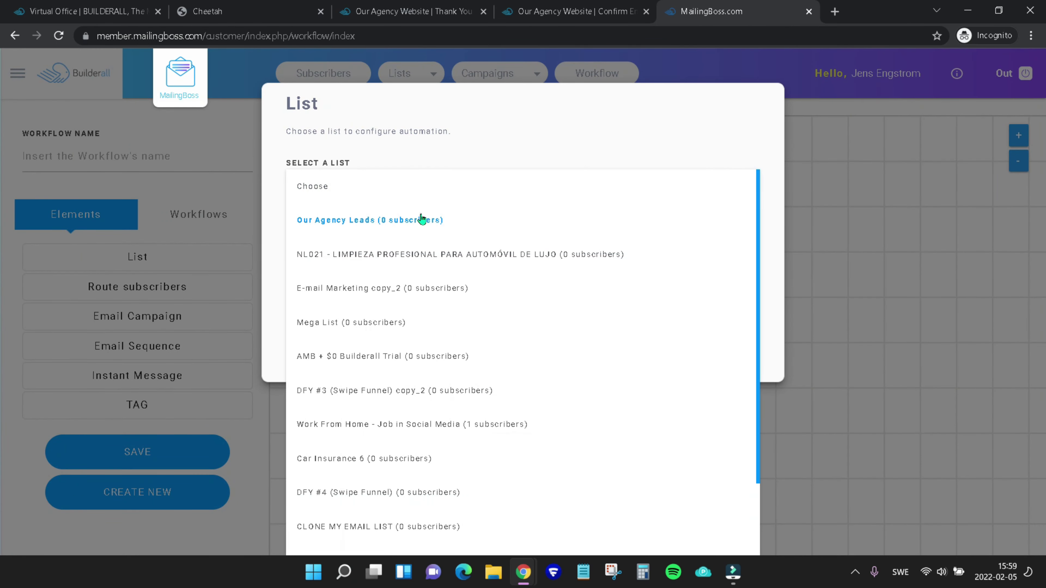
{"action": "left_click", "coordinate": [410, 218]}
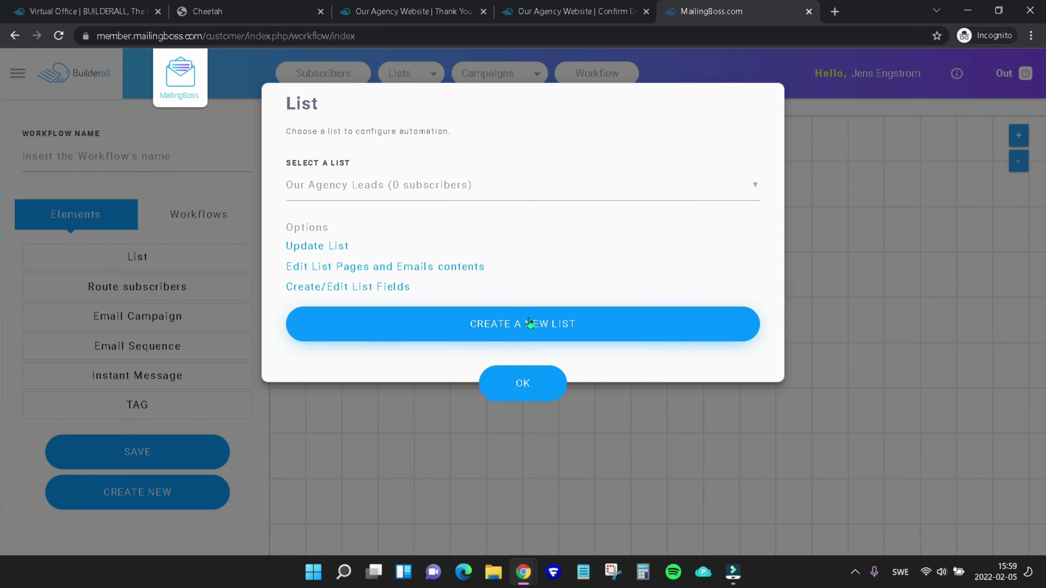
{"action": "left_click", "coordinate": [523, 383]}
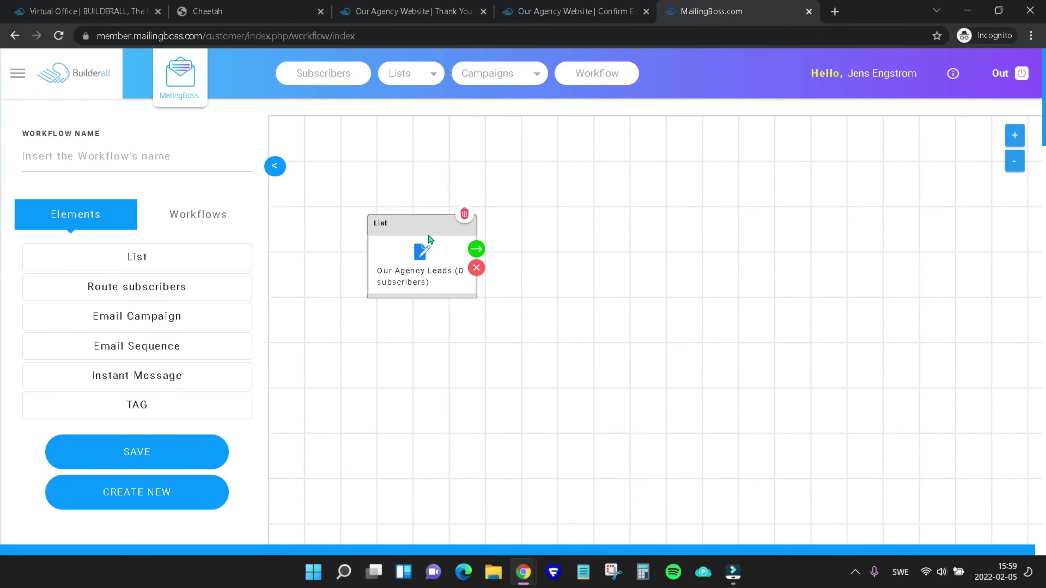
Step: Attach an Email Sequence action to the Our Agency Leads list and create its new sequence, Our Agency New Leads, with 10 messages
{"action": "left_click", "coordinate": [674, 259]}
{"action": "left_click", "coordinate": [477, 249]}
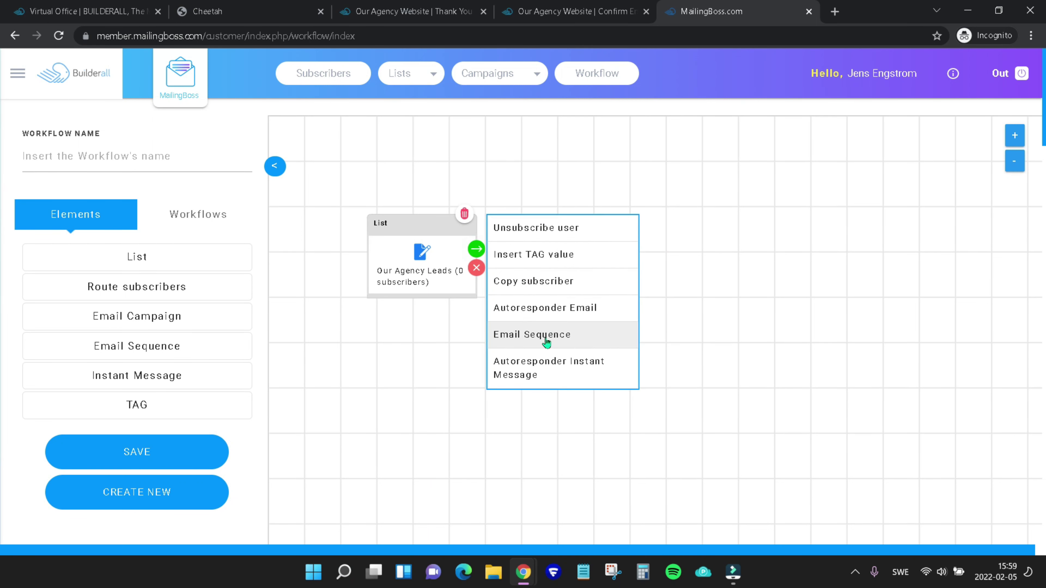
{"action": "left_click", "coordinate": [545, 335]}
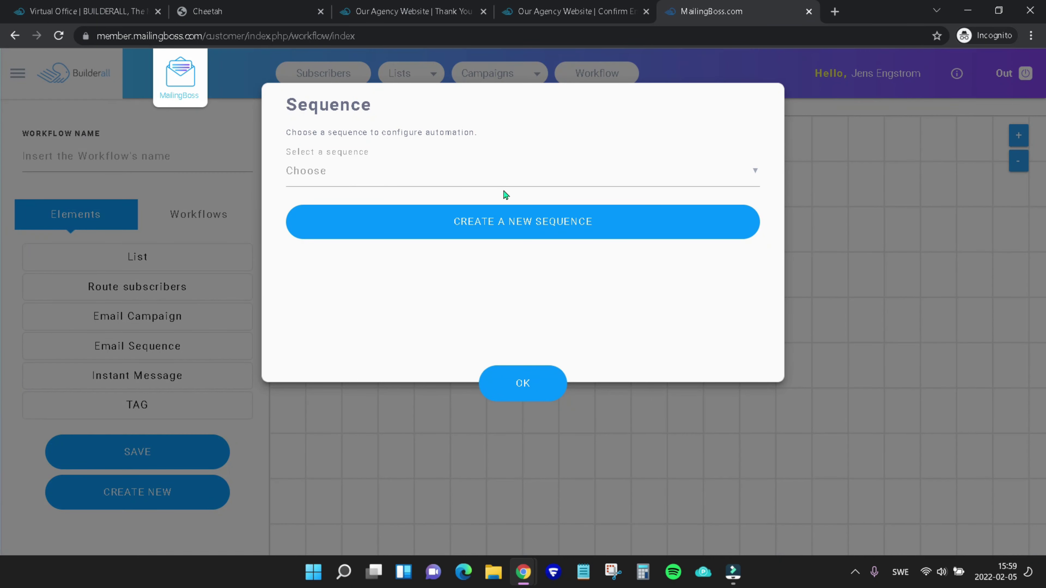
{"action": "left_click", "coordinate": [538, 227]}
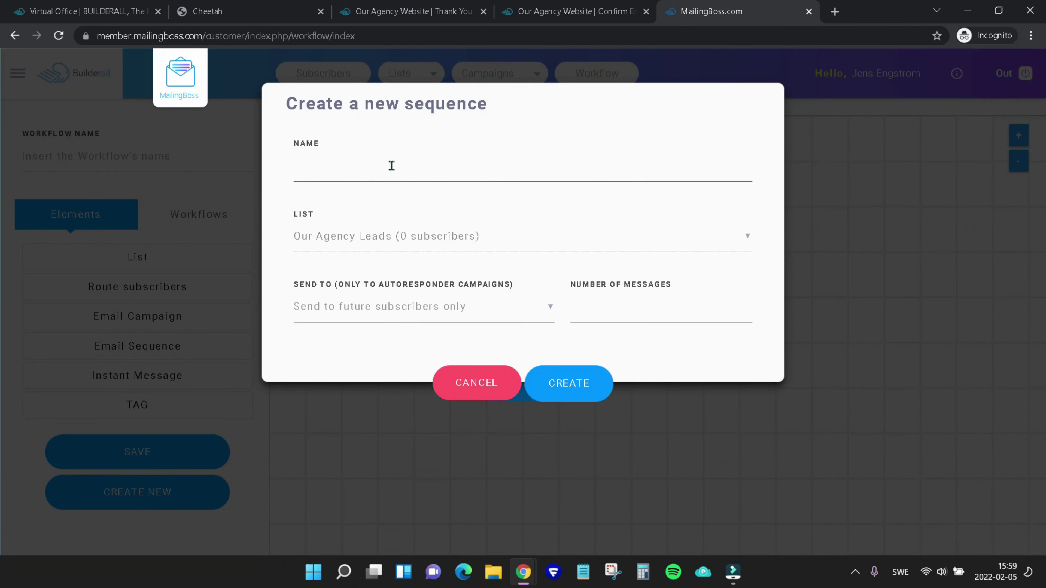
{"action": "left_click", "coordinate": [392, 166]}
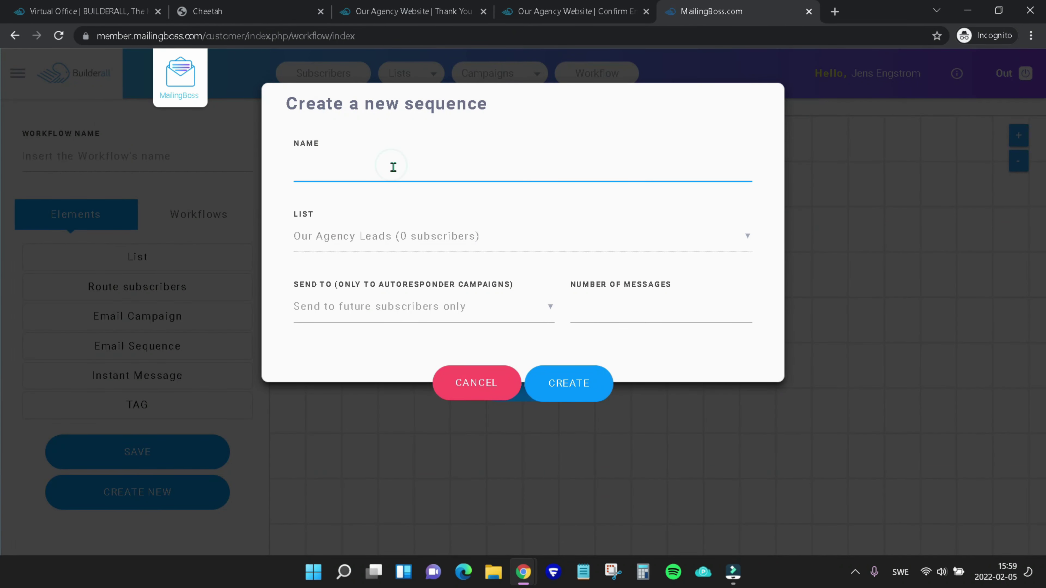
{"action": "type", "text": "Our Agency New Leads"}
{"action": "left_click", "coordinate": [426, 216]}
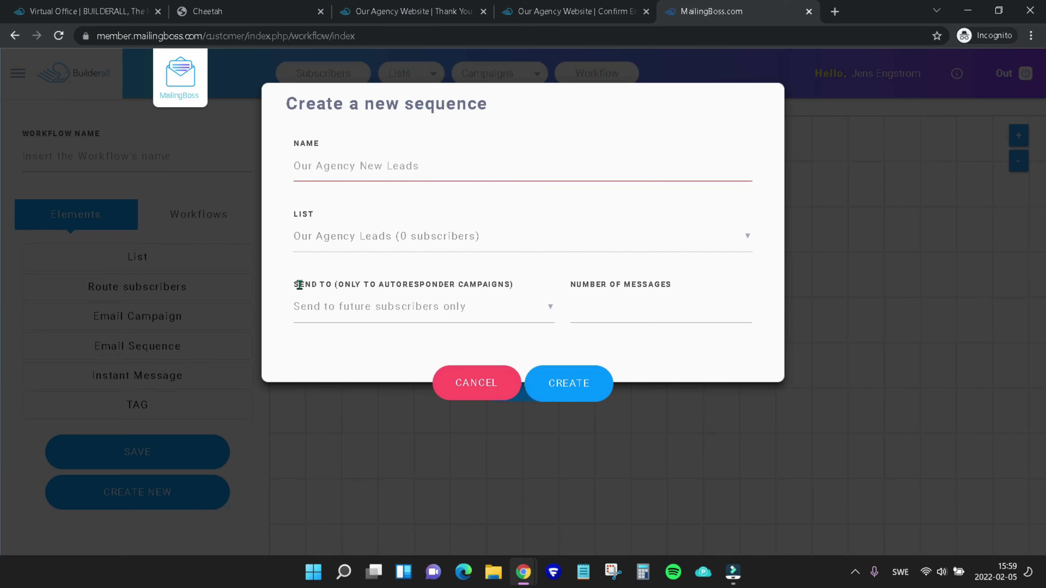
{"action": "left_click", "coordinate": [664, 314]}
{"action": "left_click", "coordinate": [597, 392]}
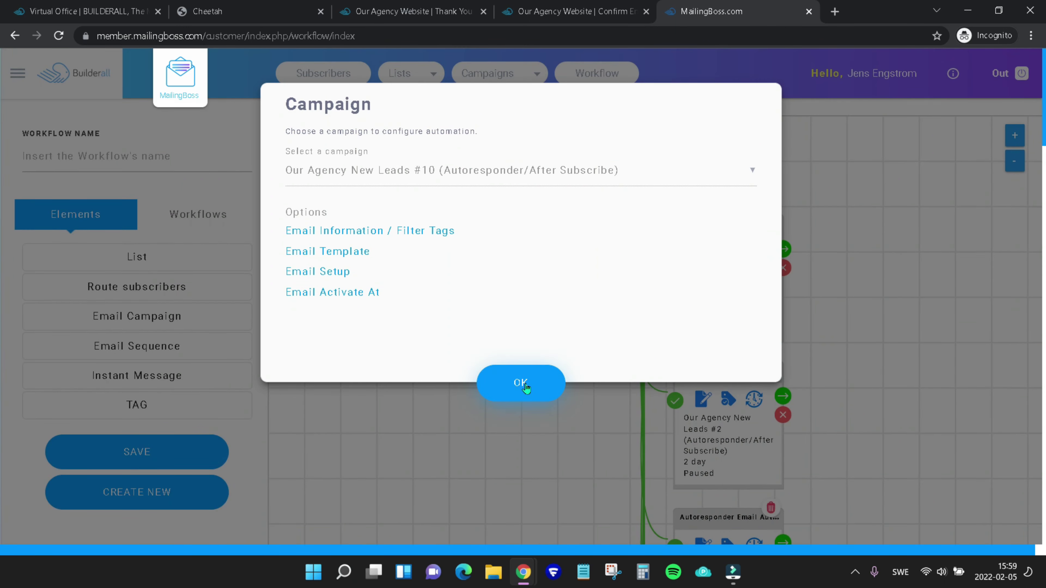
{"action": "left_click", "coordinate": [526, 386]}
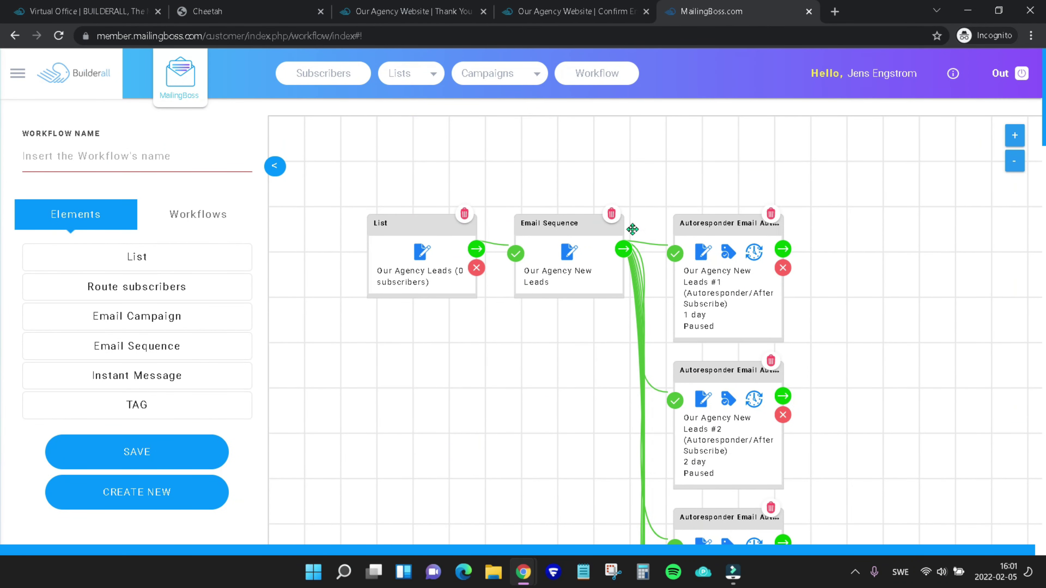
Step: Name the workflow Our Agency Workflow and save it
{"action": "scroll", "coordinate": [751, 267], "scroll_direction": "down", "scroll_amount": 15}
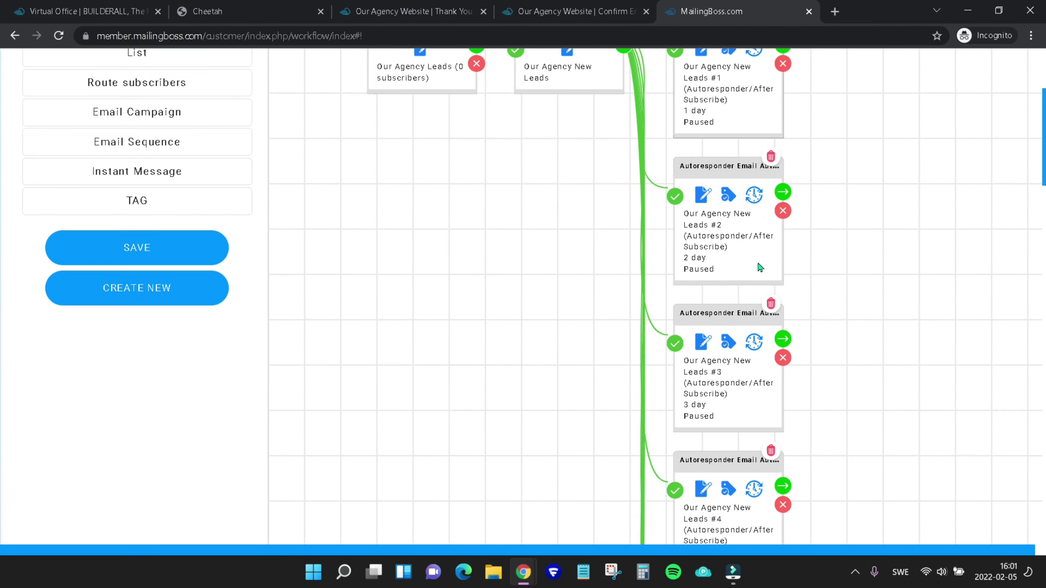
{"action": "scroll", "coordinate": [749, 270], "scroll_direction": "down", "scroll_amount": 5}
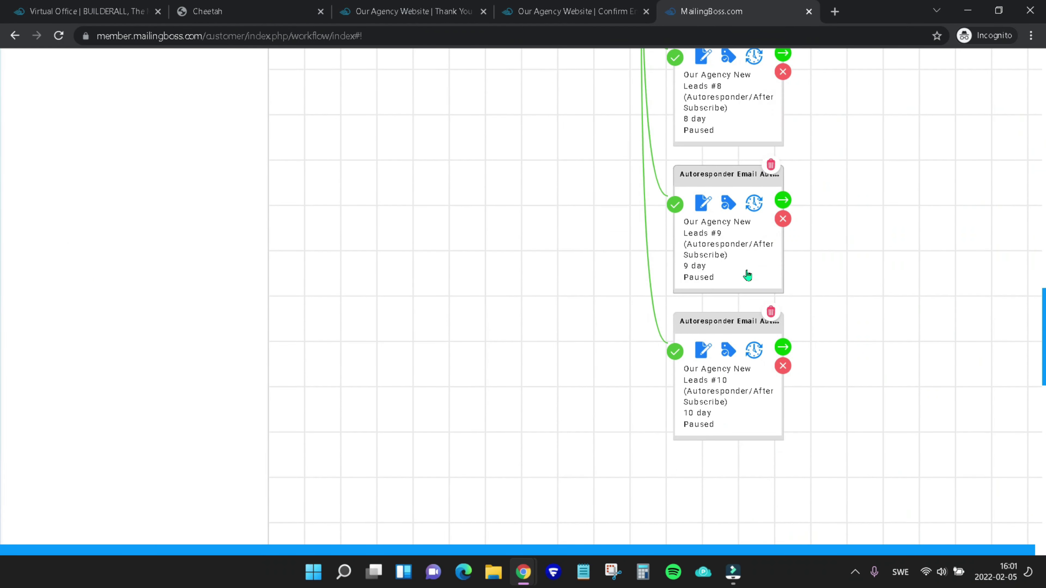
{"action": "scroll", "coordinate": [747, 276], "scroll_direction": "up", "scroll_amount": 3}
{"action": "scroll", "coordinate": [746, 354], "scroll_direction": "up", "scroll_amount": 10}
{"action": "scroll", "coordinate": [741, 348], "scroll_direction": "up", "scroll_amount": 9}
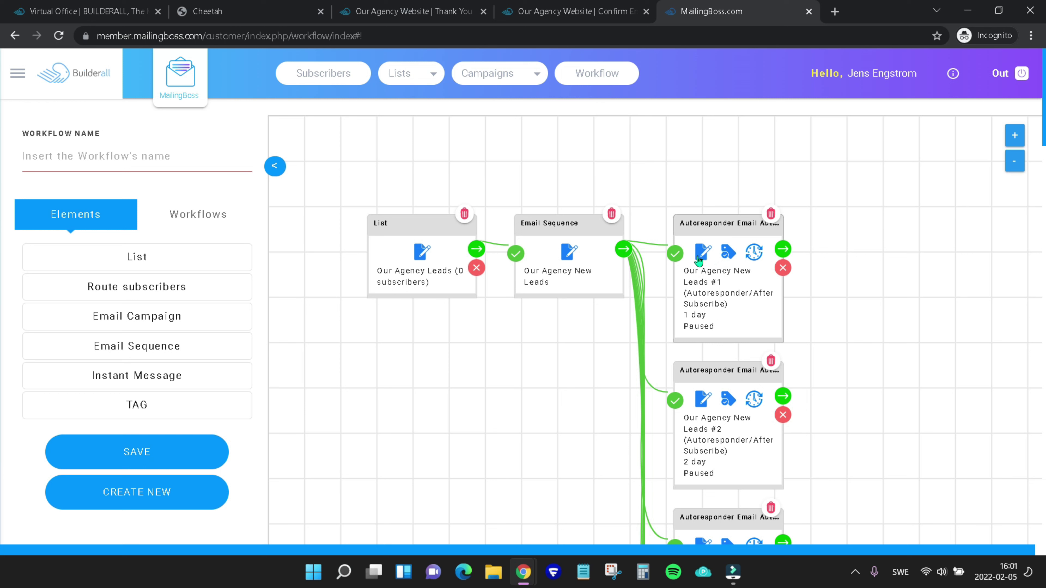
{"action": "left_click", "coordinate": [51, 156]}
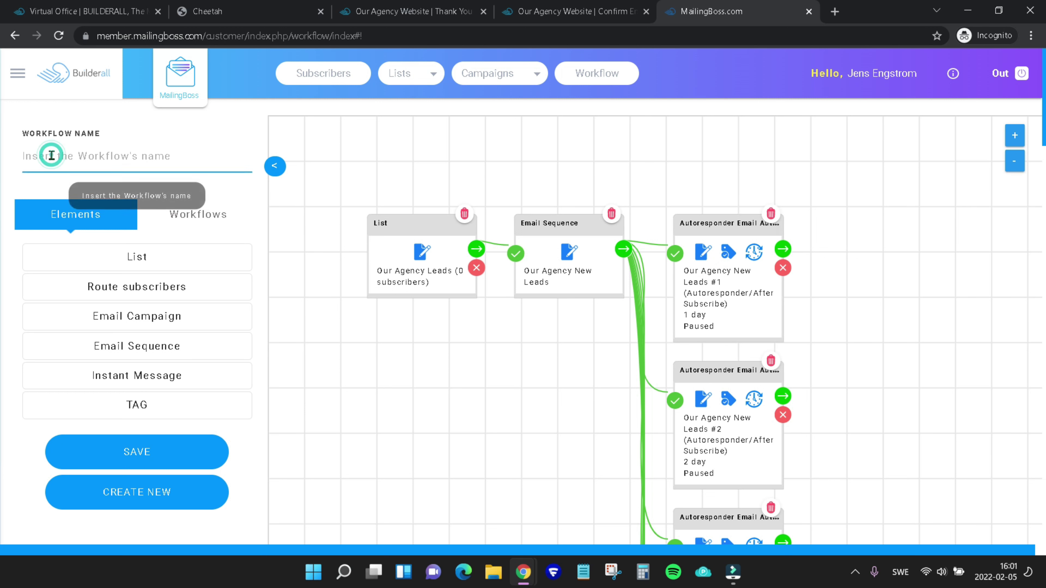
{"action": "type", "text": "Our Agency Workflow"}
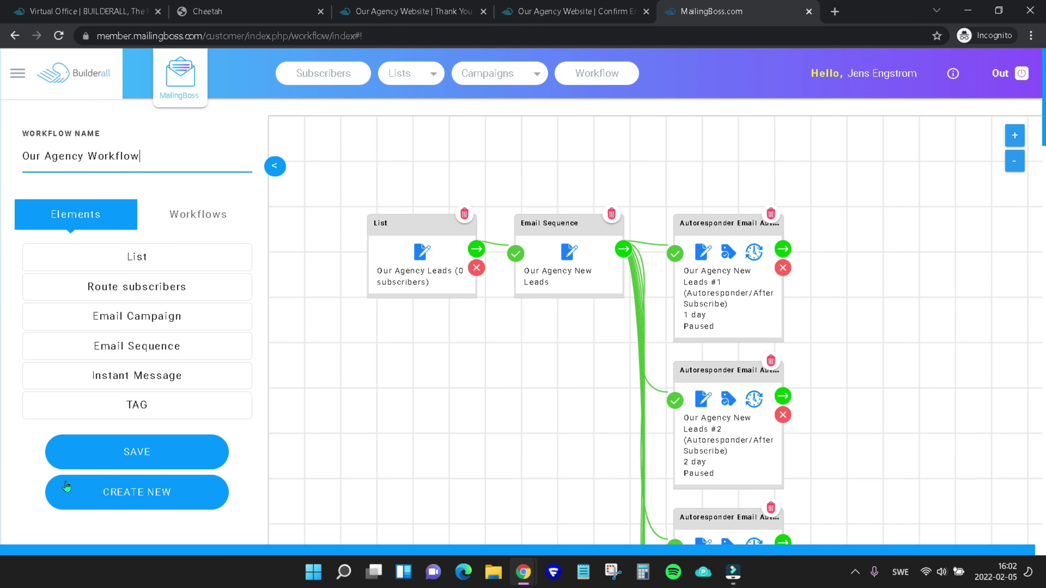
{"action": "left_click", "coordinate": [124, 453]}
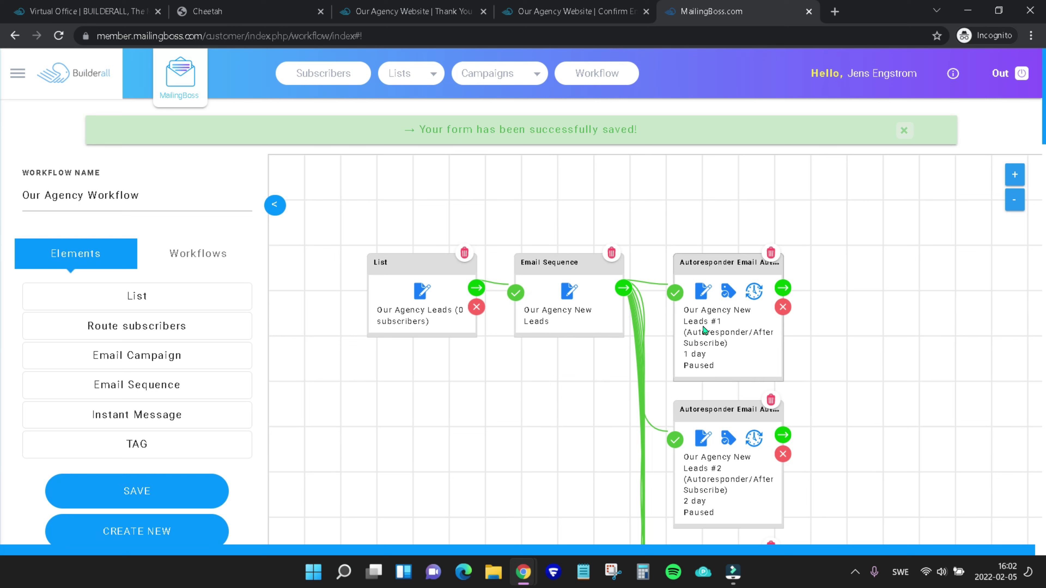
Step: Open the campaign settings of the sequence's first autoresponder e-mail, Our Agency New Leads #1
{"action": "left_click", "coordinate": [703, 293]}
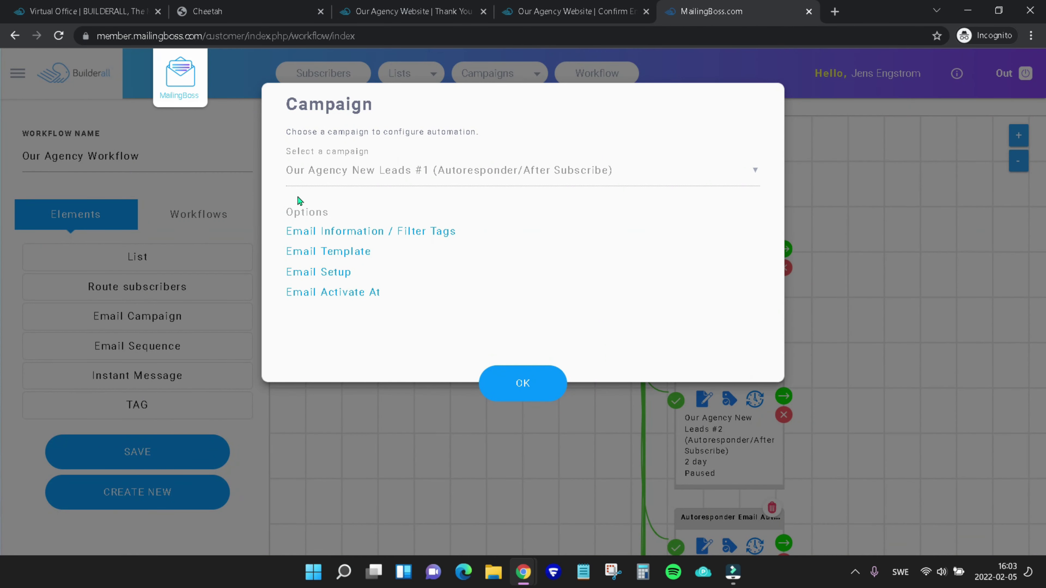